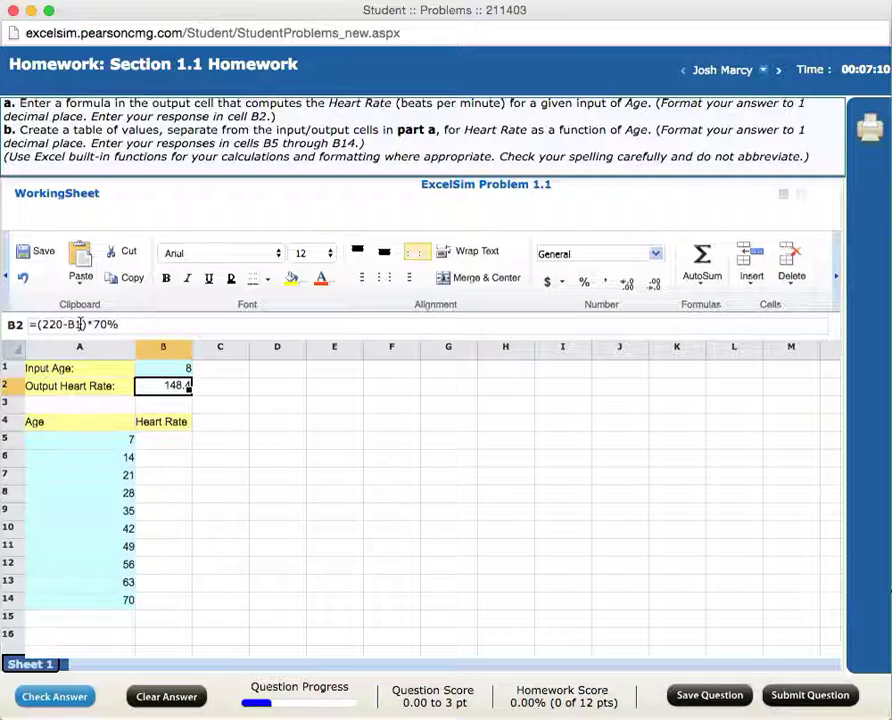
# Step: Replace the B1 reference in cell B2's heart rate formula with the constant 8, giving =(220-8)*70%
pyautogui.click(82, 324)
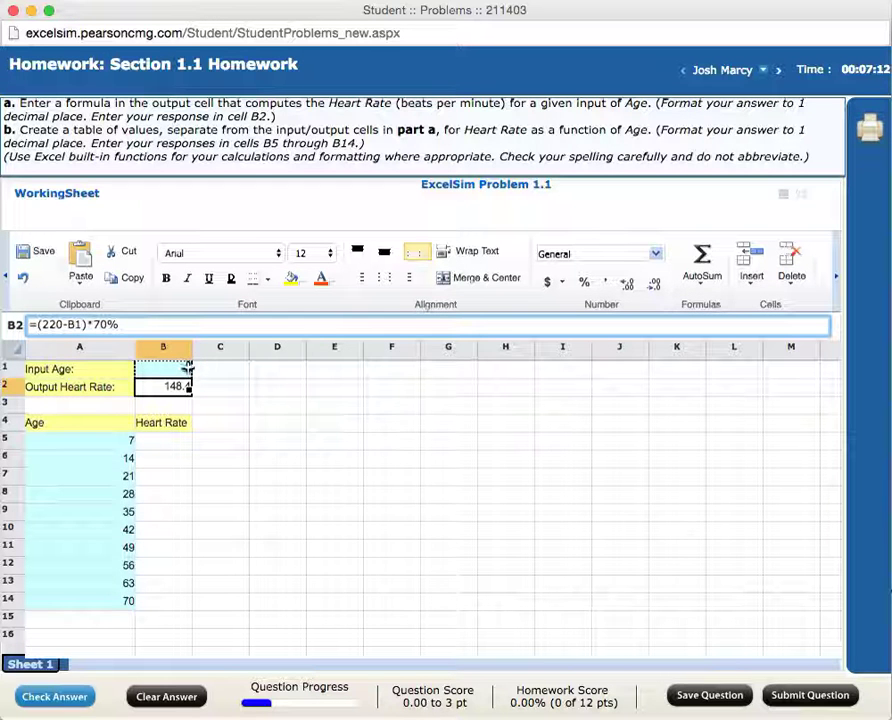
pyautogui.press('BackSpace')
pyautogui.press('BackSpace')
pyautogui.write('8')
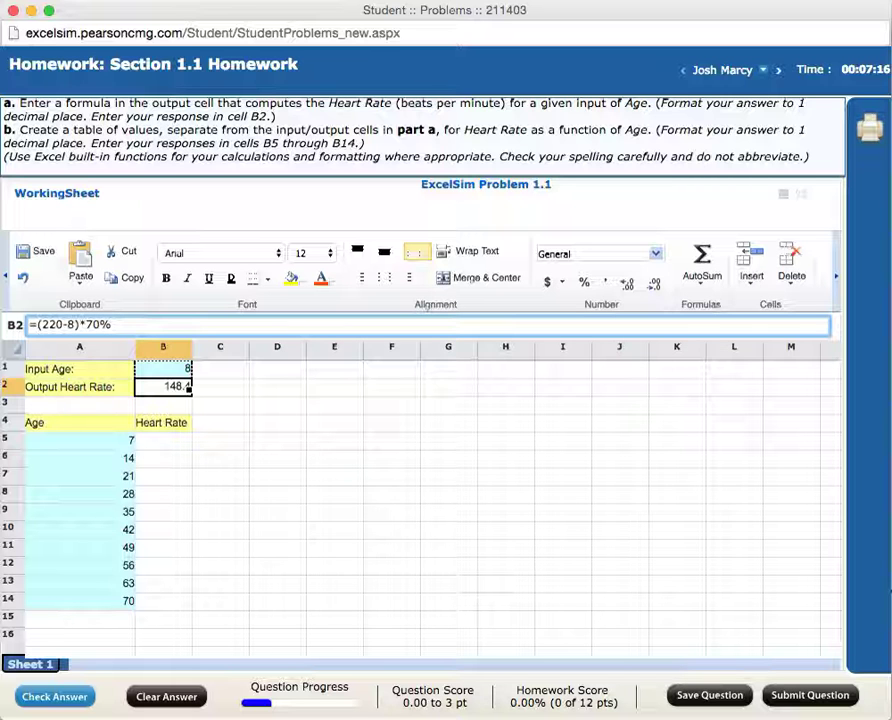
pyautogui.press('Return')
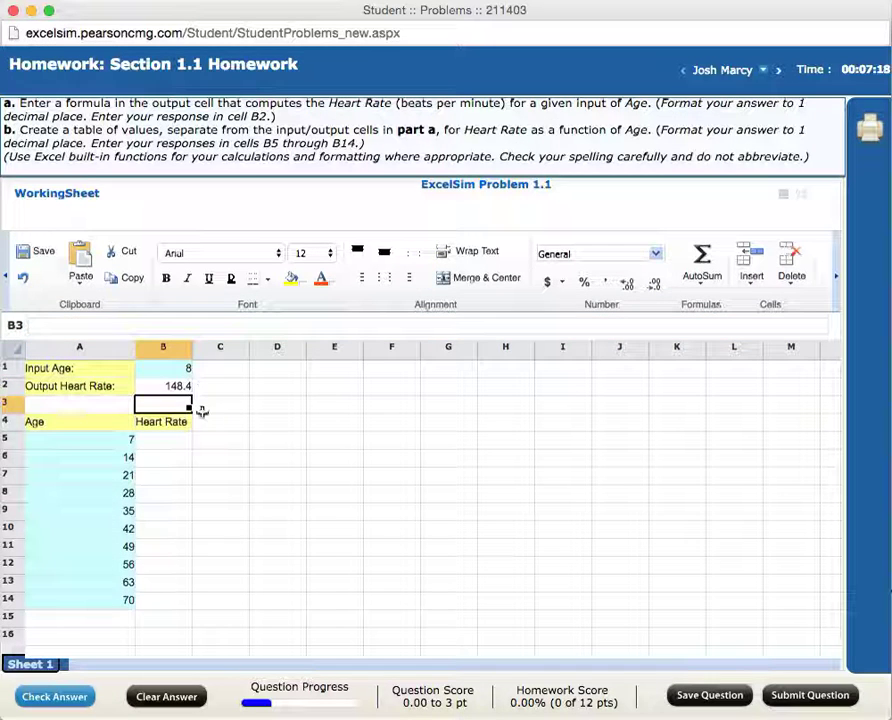
# Step: Replace the constant 8 in cell B2's formula with a reference to the input age, giving =(220-B1)*70%
pyautogui.click(177, 385)
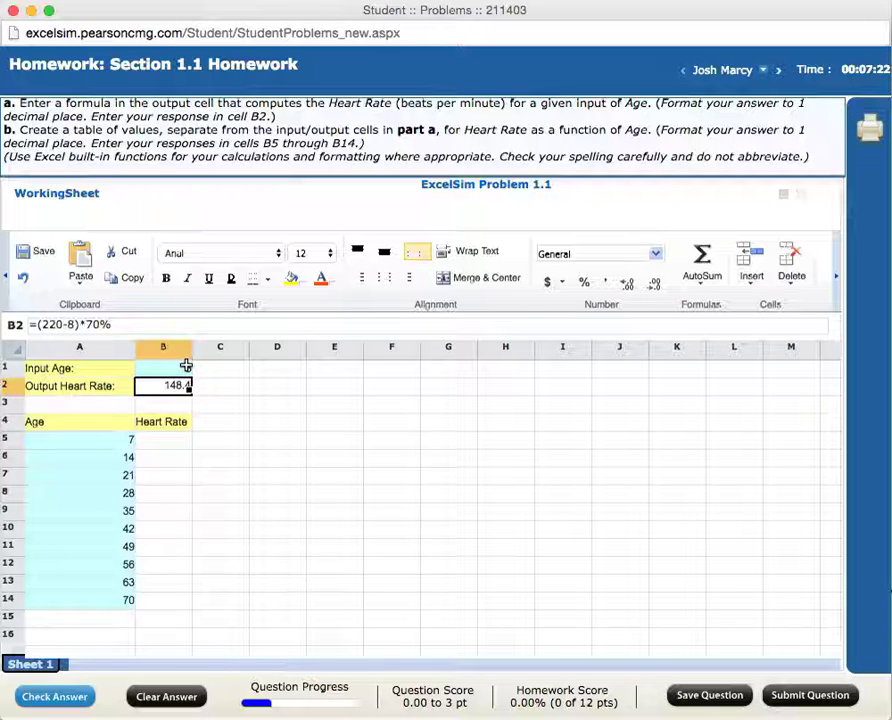
pyautogui.click(82, 325)
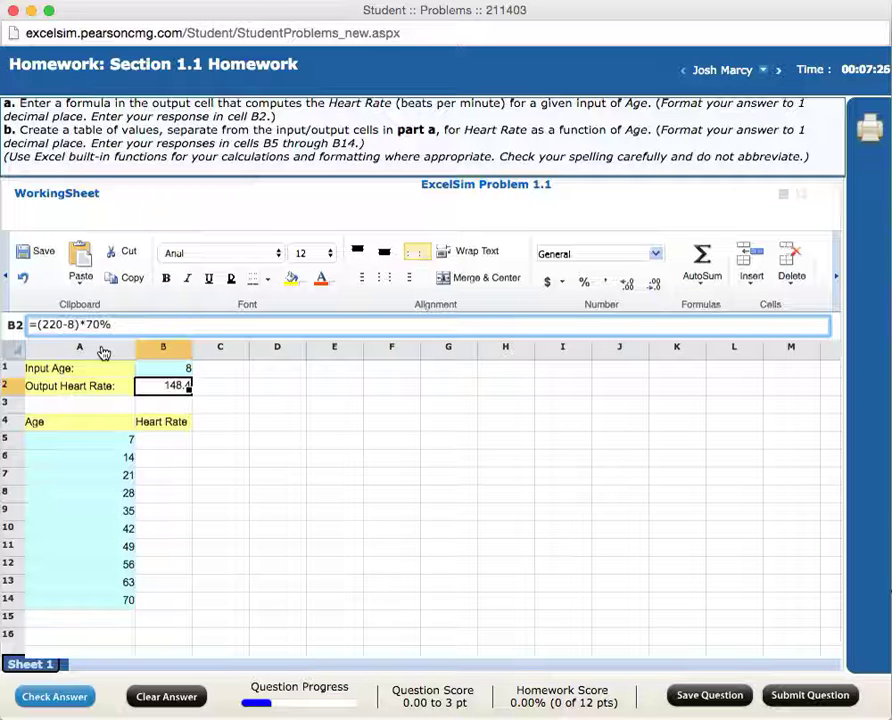
pyautogui.press('BackSpace')
pyautogui.click(166, 369)
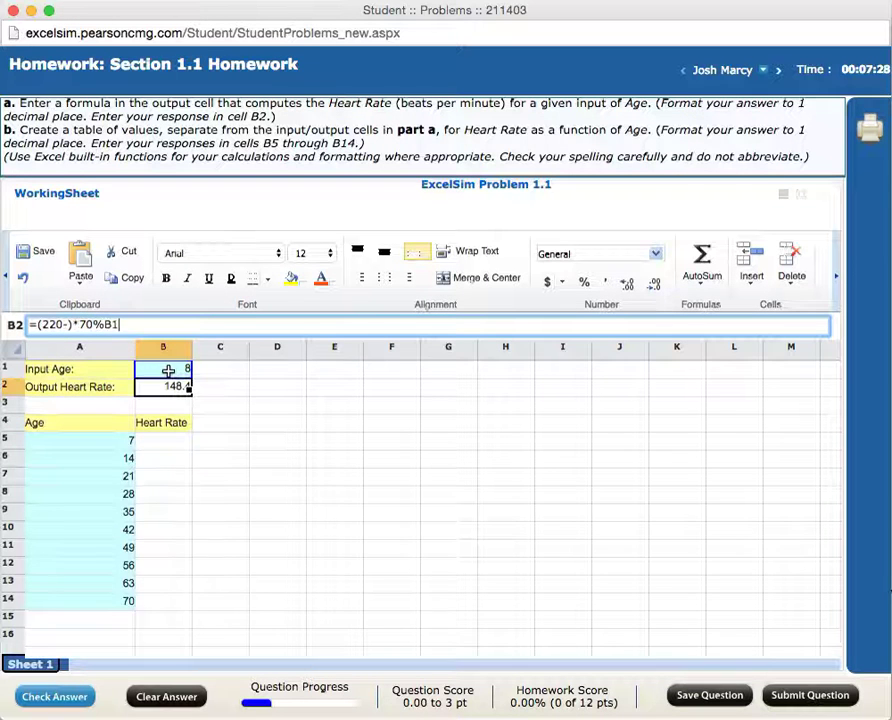
pyautogui.press('BackSpace')
pyautogui.press('BackSpace')
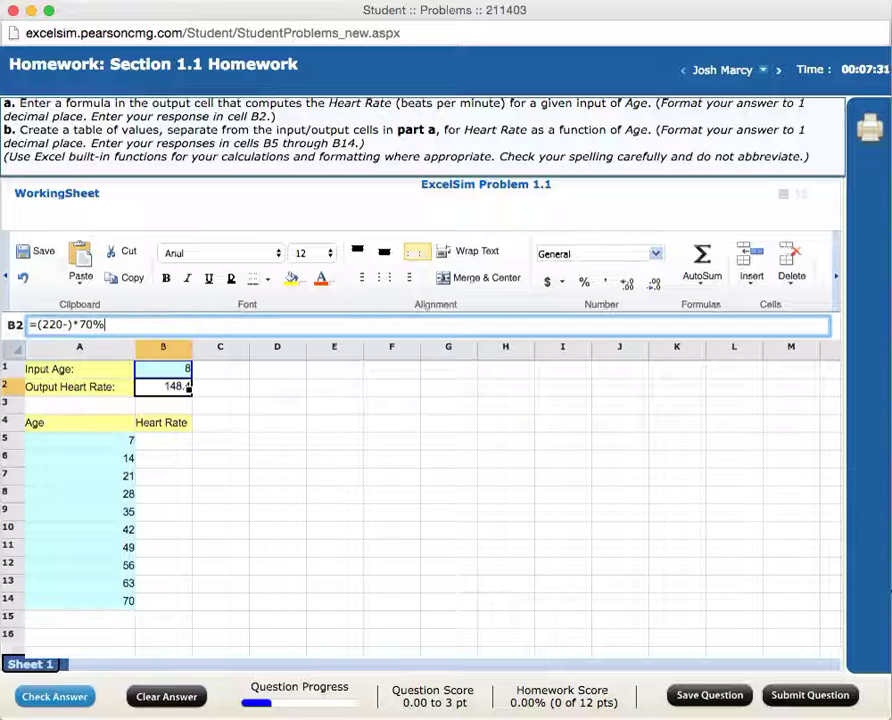
pyautogui.click(67, 324)
pyautogui.write('B1')
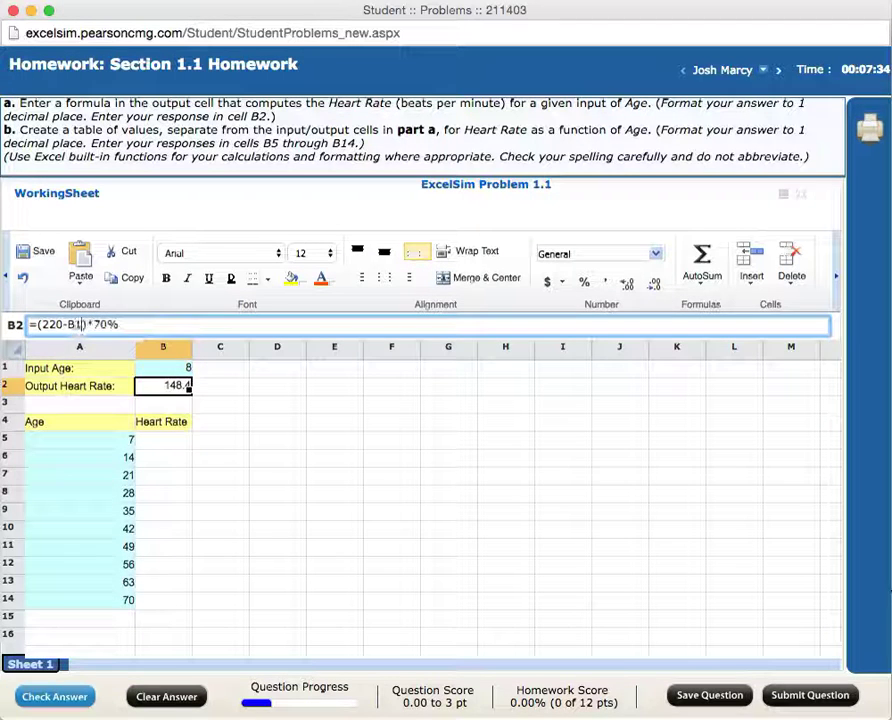
pyautogui.press('Return')
# Step: Enter the heart rate formula =(220-$A5)*70% in cell B5, keeping the age column reference absolute
pyautogui.click(174, 441)
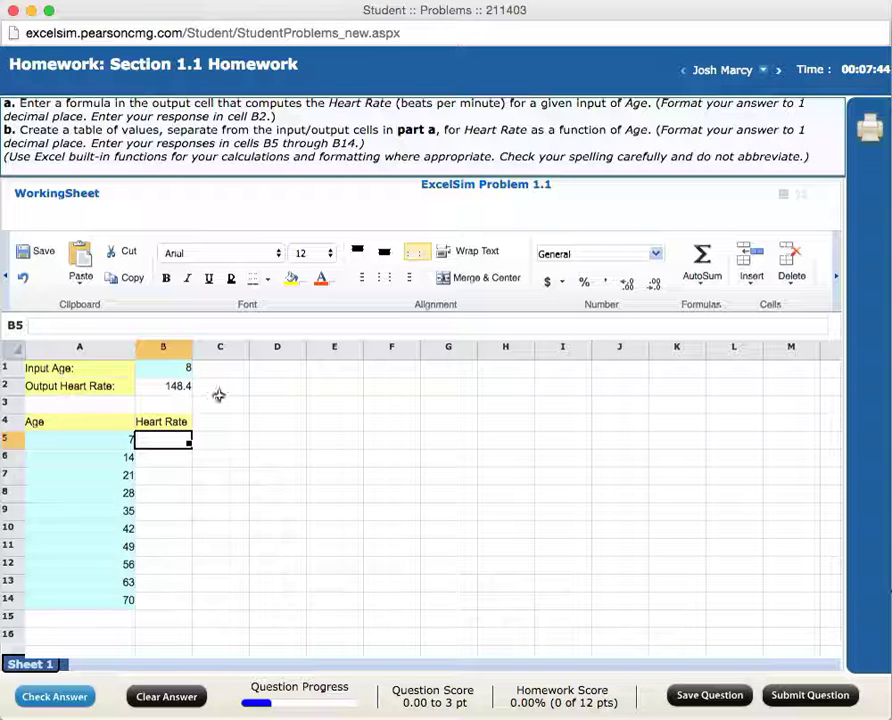
pyautogui.click(71, 326)
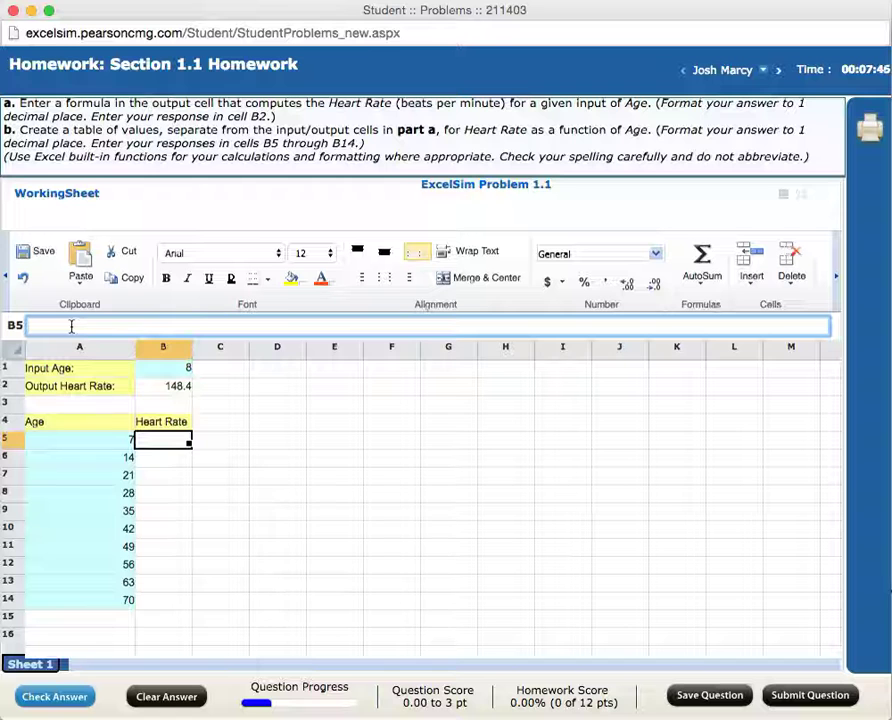
pyautogui.write('=(220')
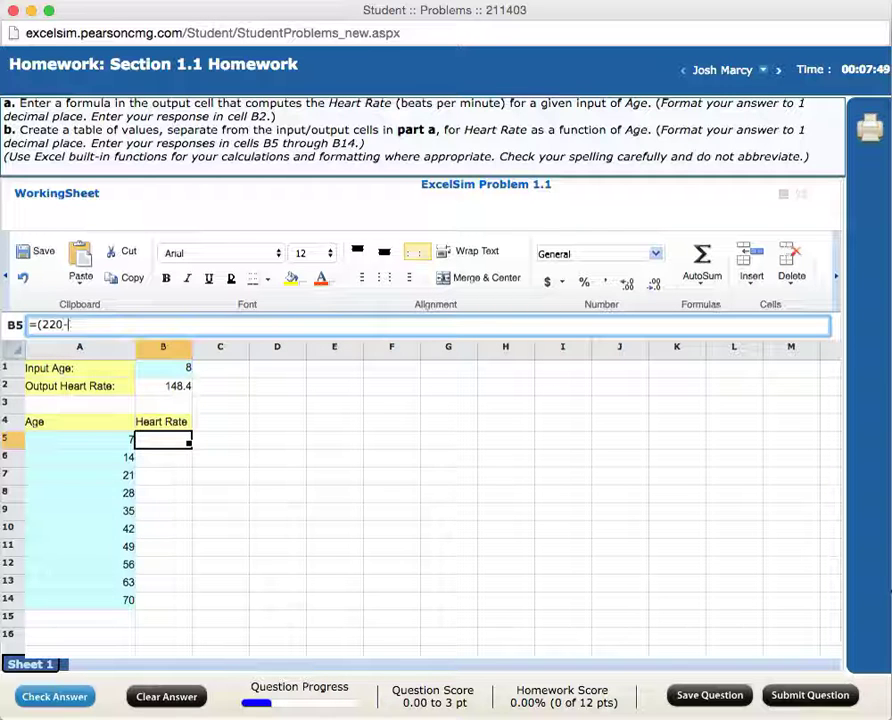
pyautogui.click(87, 443)
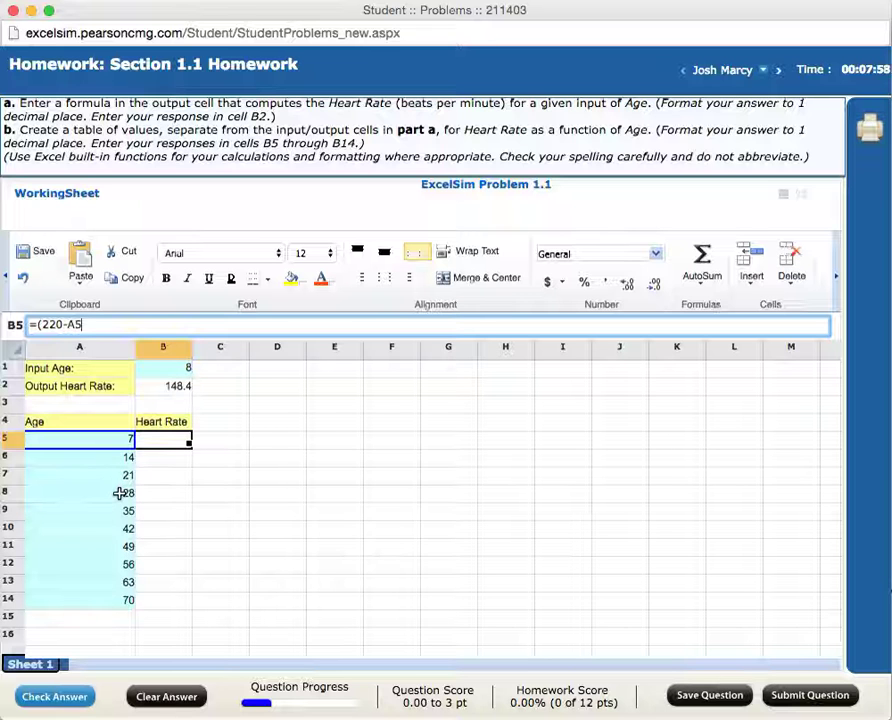
pyautogui.click(72, 325)
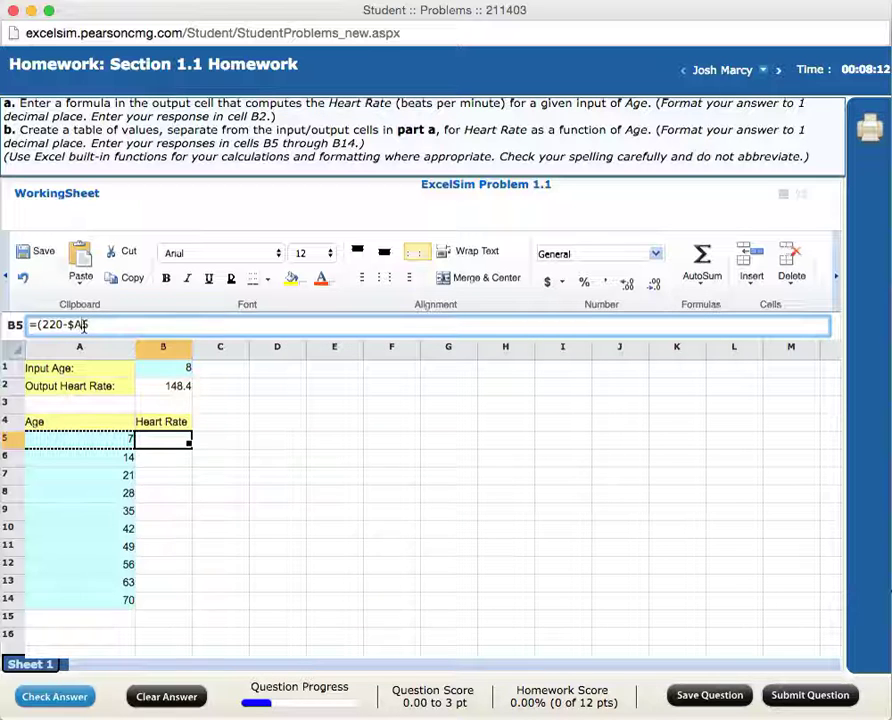
pyautogui.write('$')
pyautogui.click(184, 325)
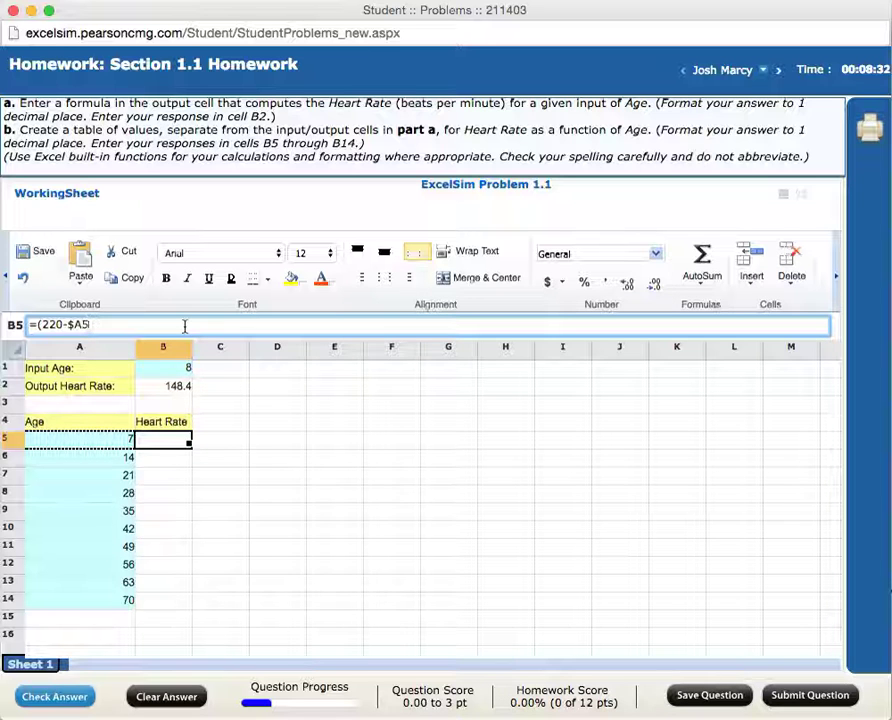
pyautogui.write(')')
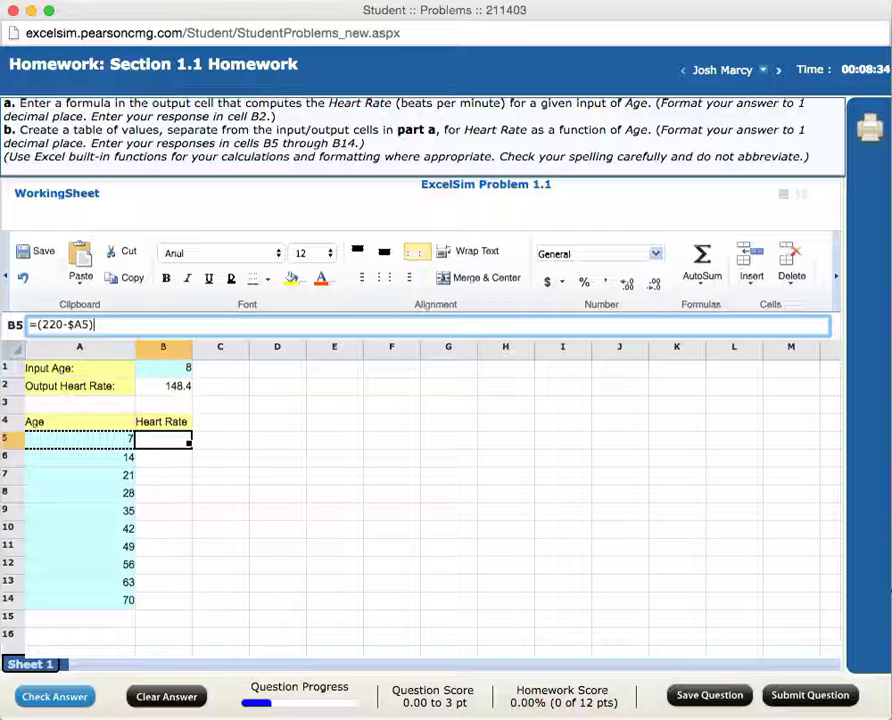
pyautogui.write('*70%')
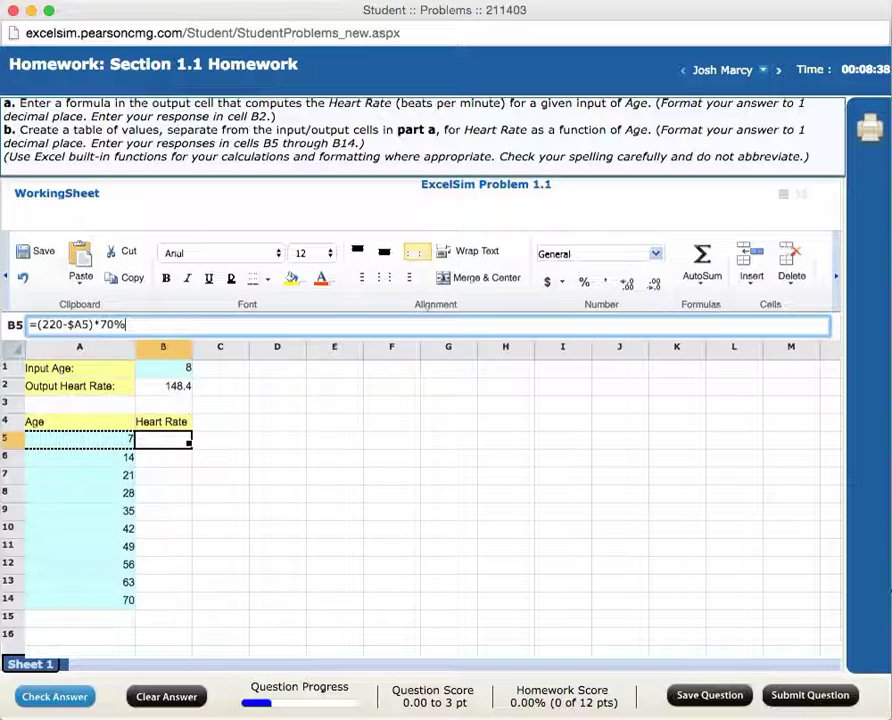
pyautogui.press('Return')
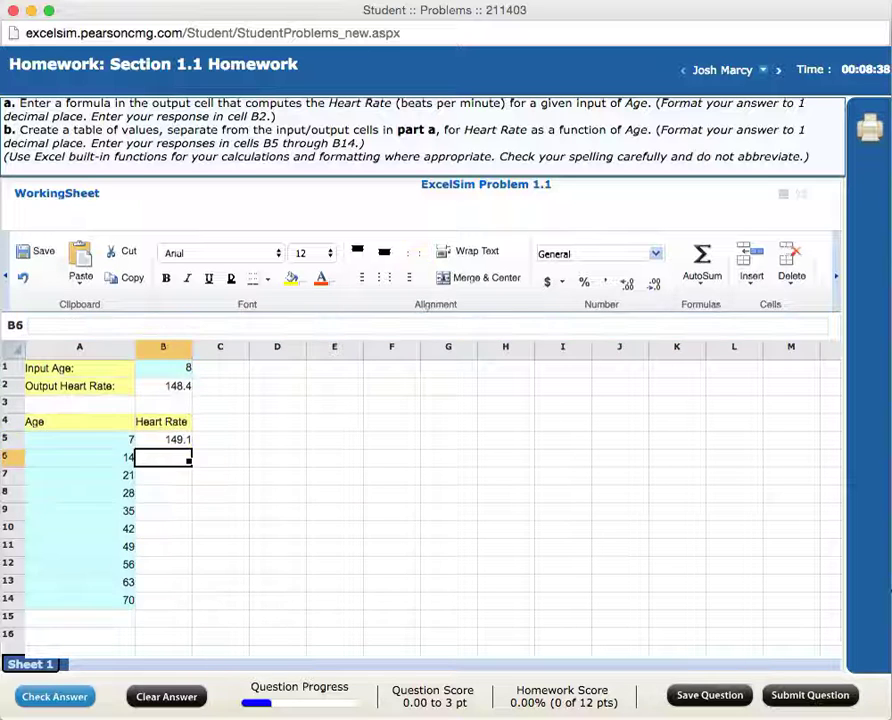
# Step: Fill the heart rate formula from cell B5 down through B14
pyautogui.click(167, 437)
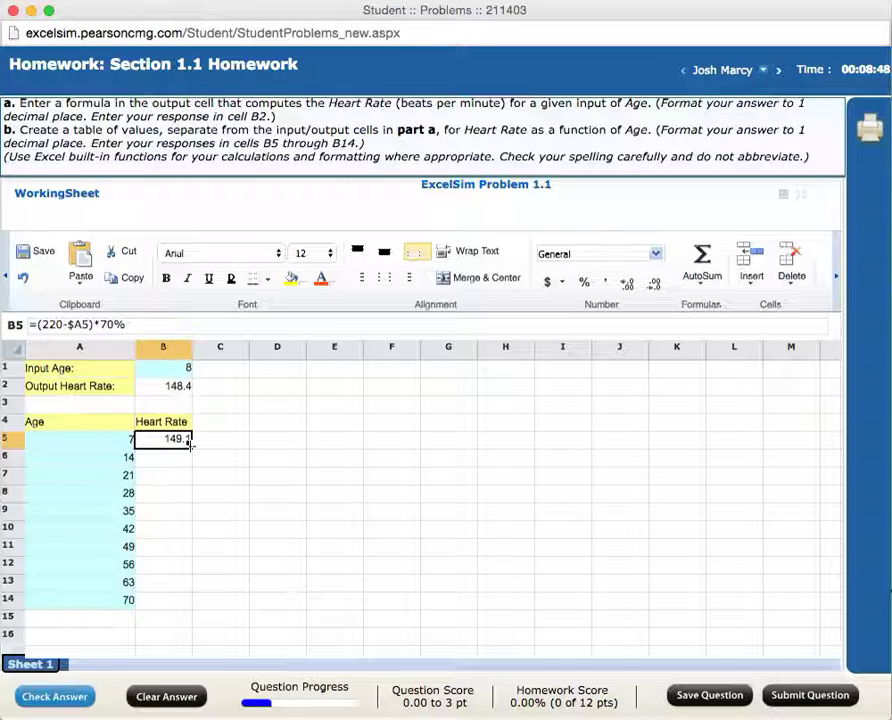
pyautogui.moveTo(190, 444); pyautogui.dragTo(181, 603)
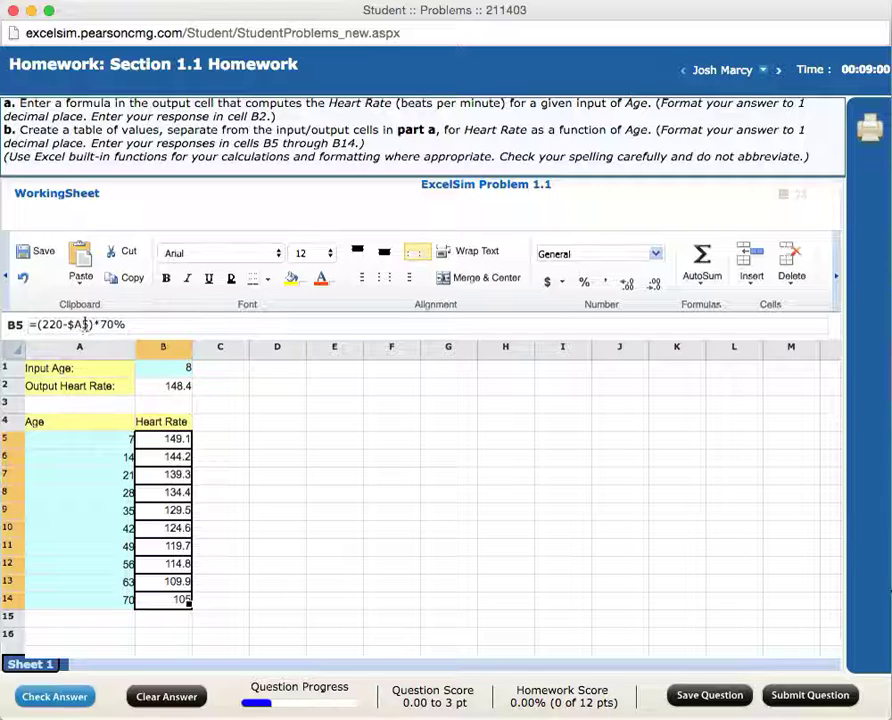
pyautogui.click(228, 459)
# Step: Examine how the age cell reference changes in the copied formulas between cells B5 and B14
pyautogui.click(184, 457)
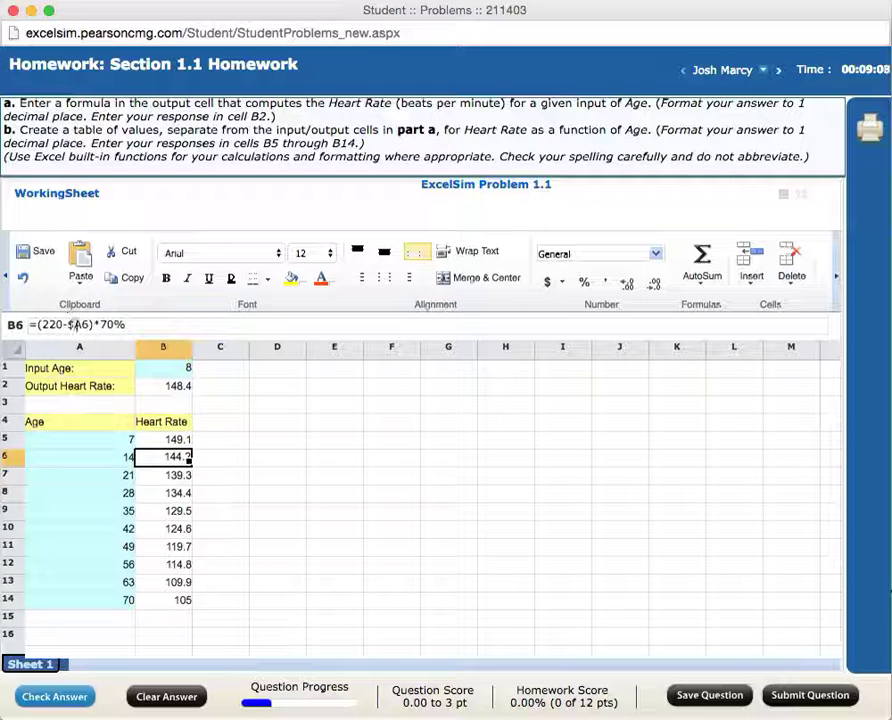
pyautogui.click(177, 475)
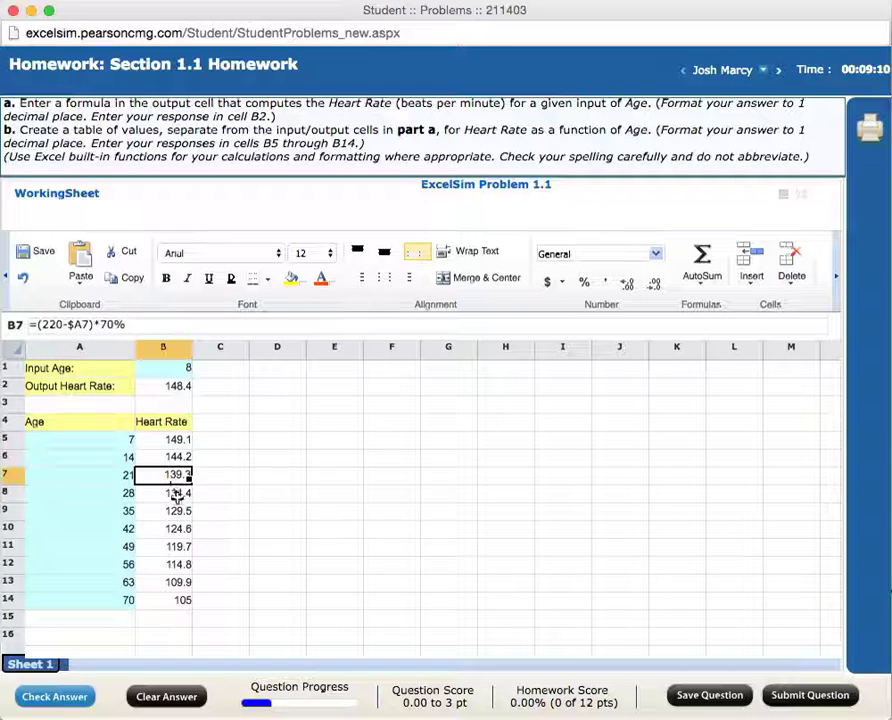
pyautogui.click(176, 493)
pyautogui.click(180, 511)
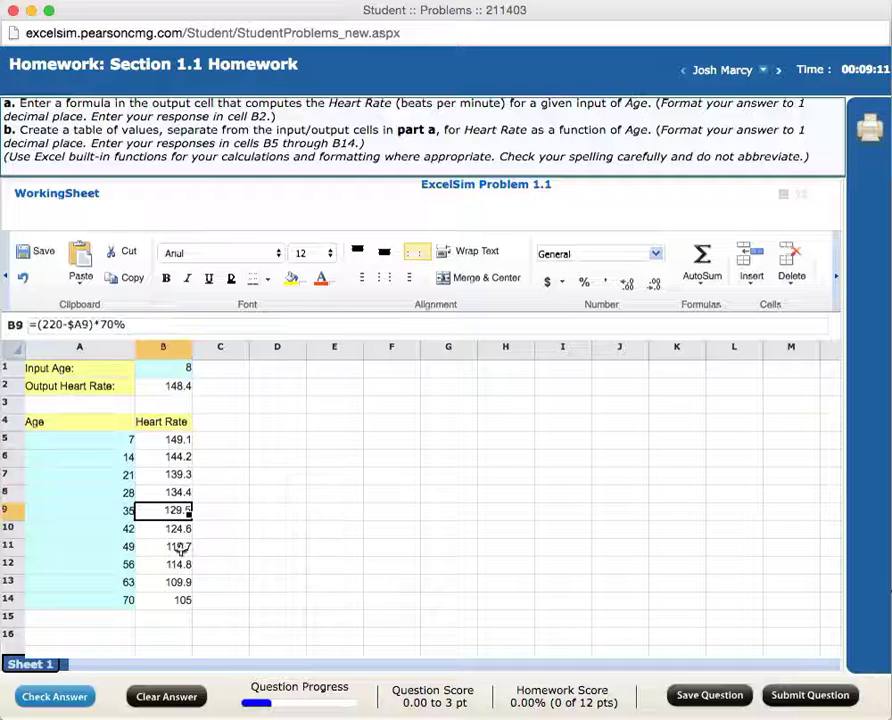
pyautogui.click(182, 599)
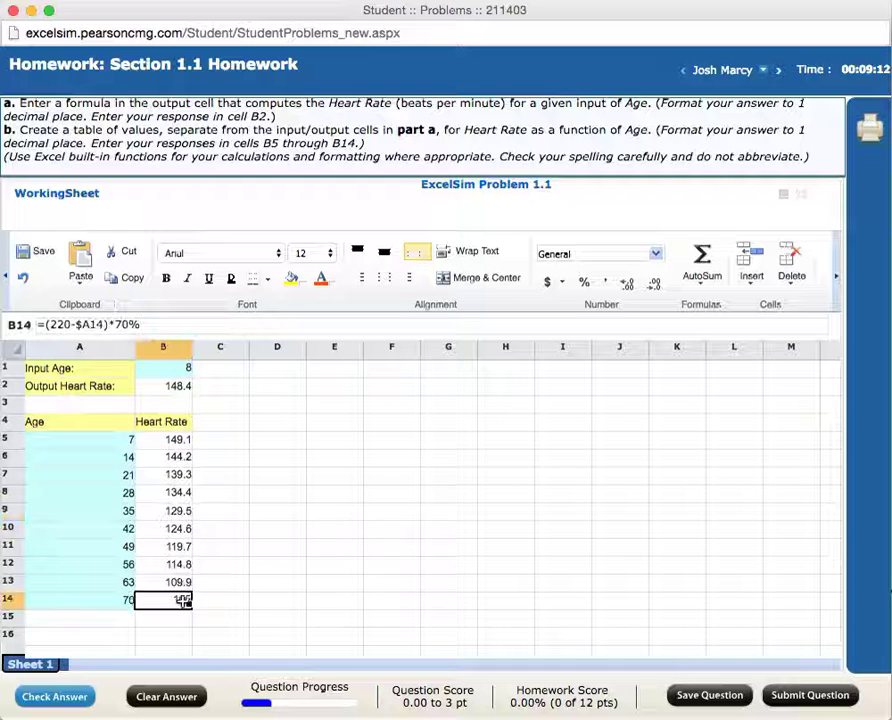
pyautogui.click(171, 441)
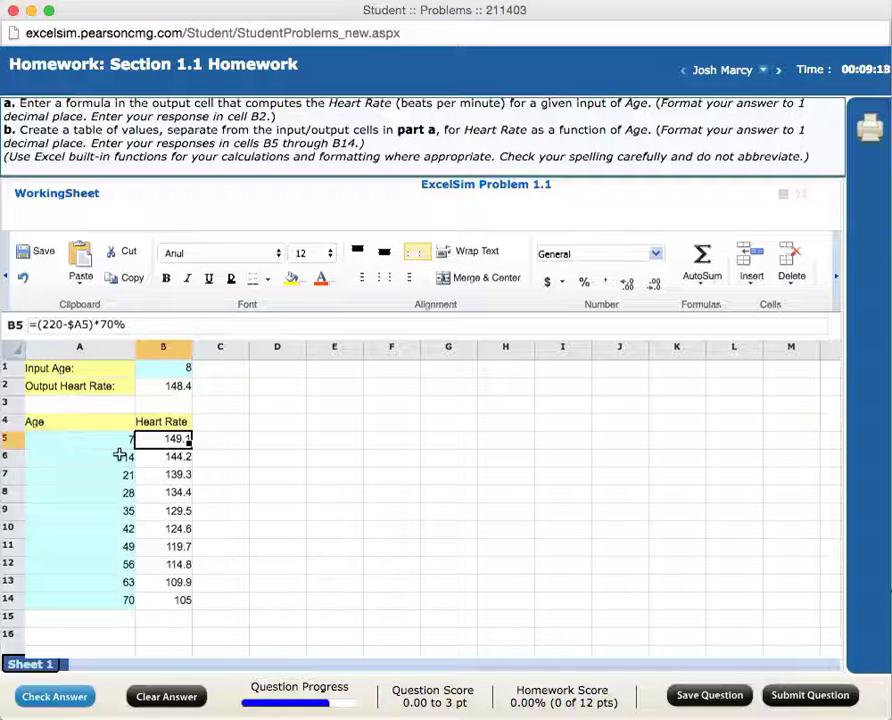
pyautogui.click(119, 457)
pyautogui.click(175, 457)
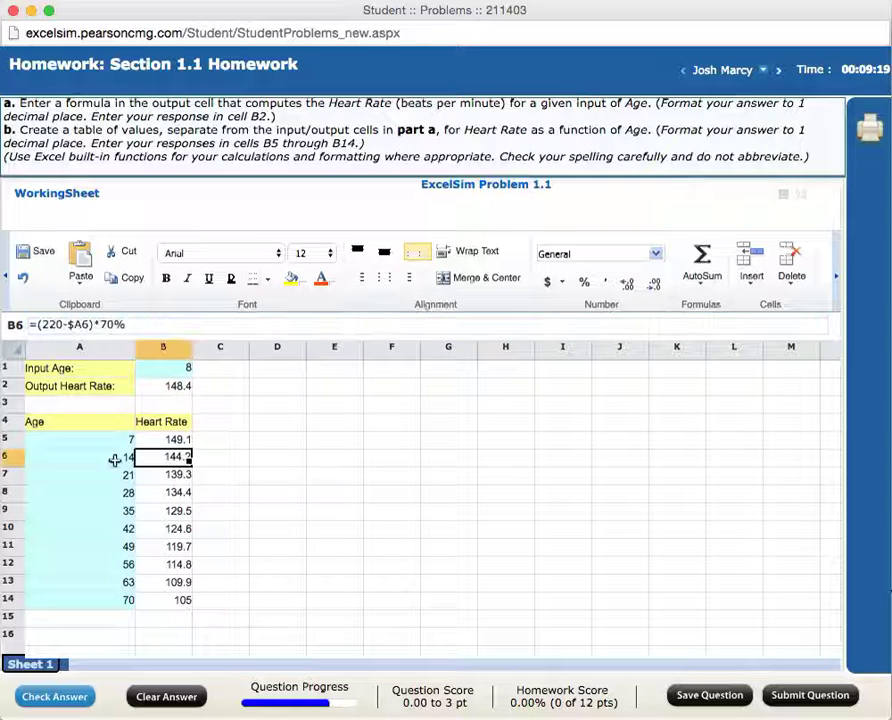
pyautogui.click(175, 439)
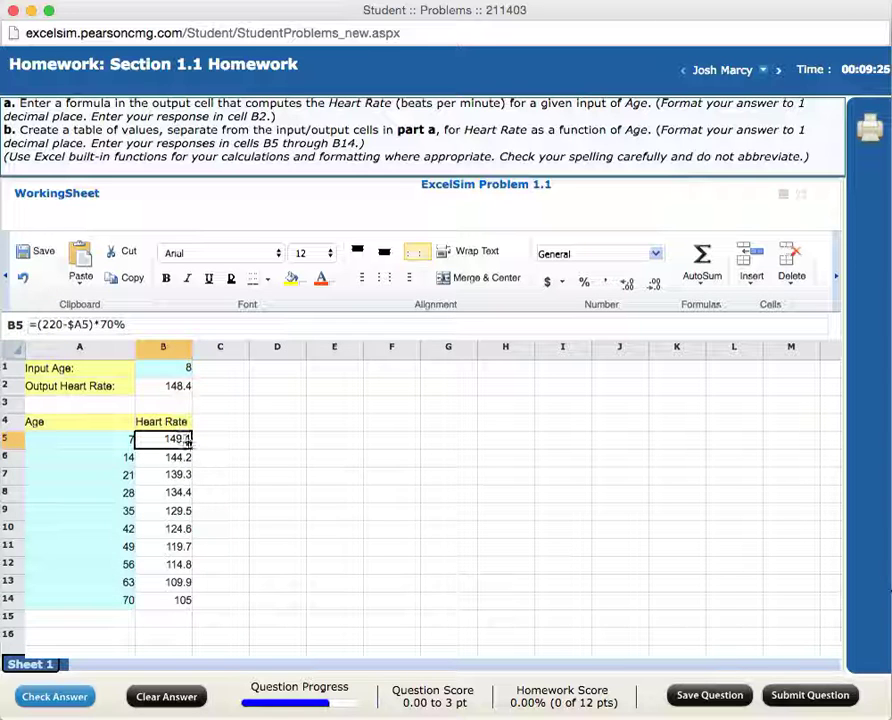
pyautogui.click(194, 616)
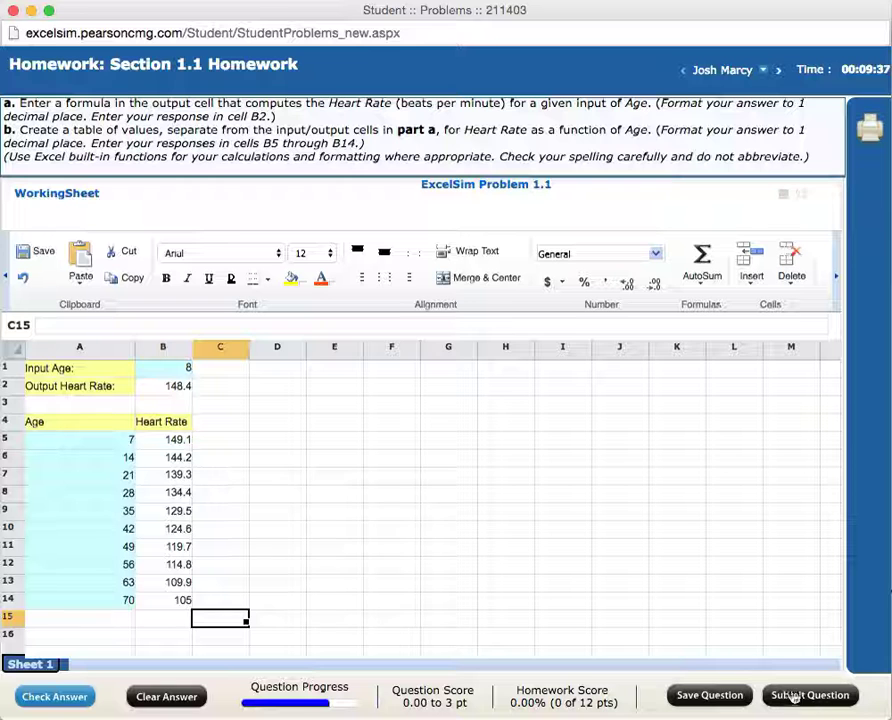
# Step: Check the answer for the question and review the worksheet for incorrect totals
pyautogui.click(62, 698)
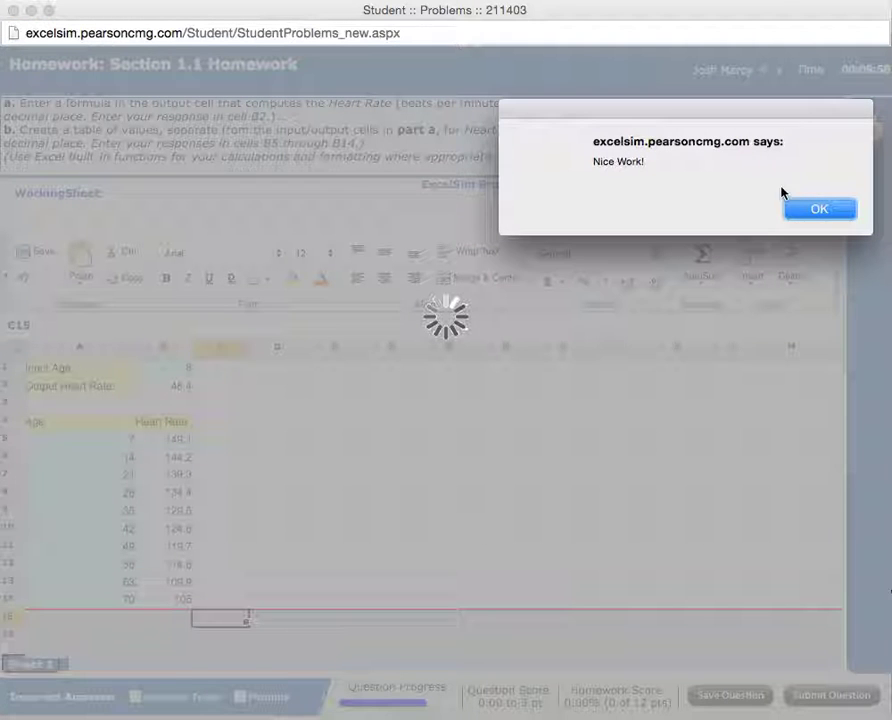
pyautogui.click(828, 207)
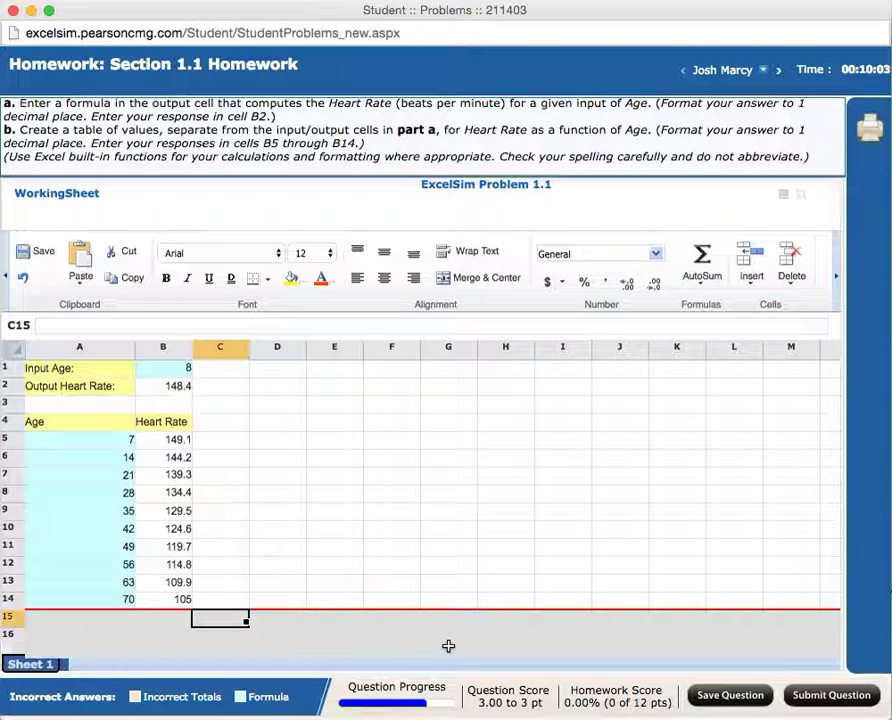
pyautogui.click(135, 697)
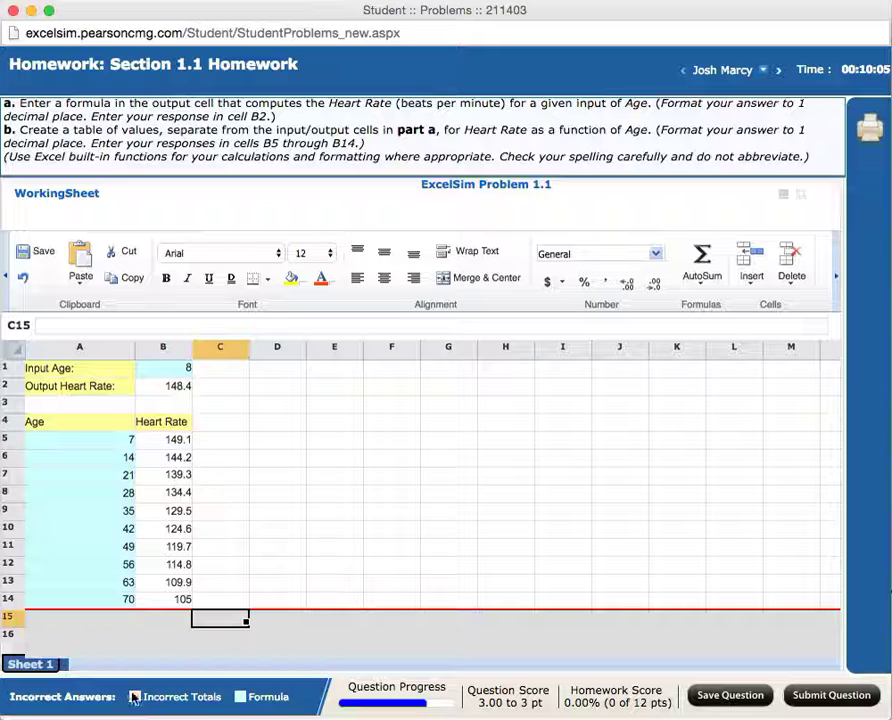
pyautogui.click(135, 697)
pyautogui.scroll(-1, 155, 563)
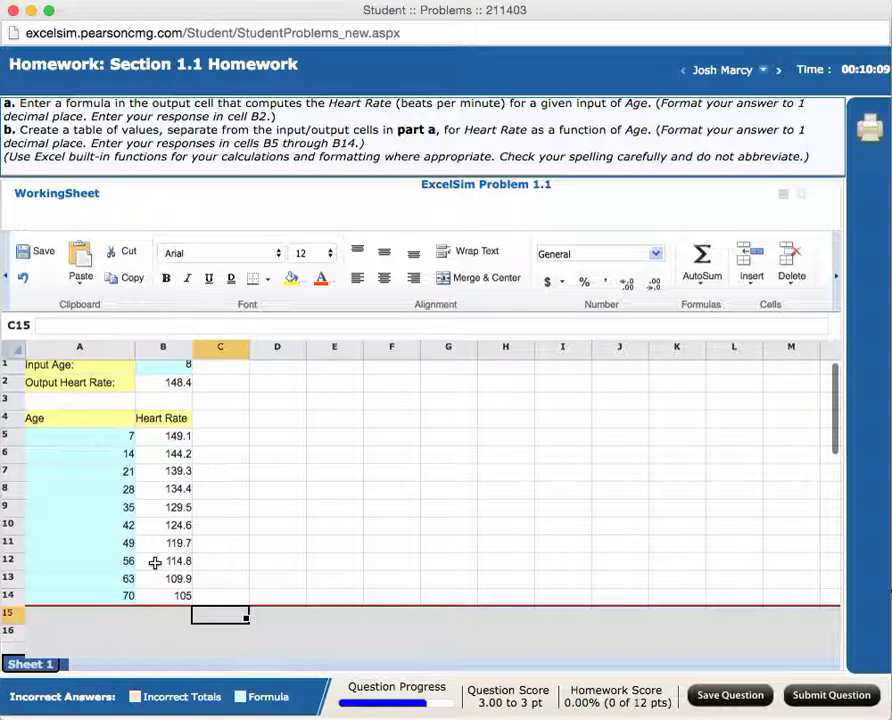
pyautogui.scroll(1, 155, 563)
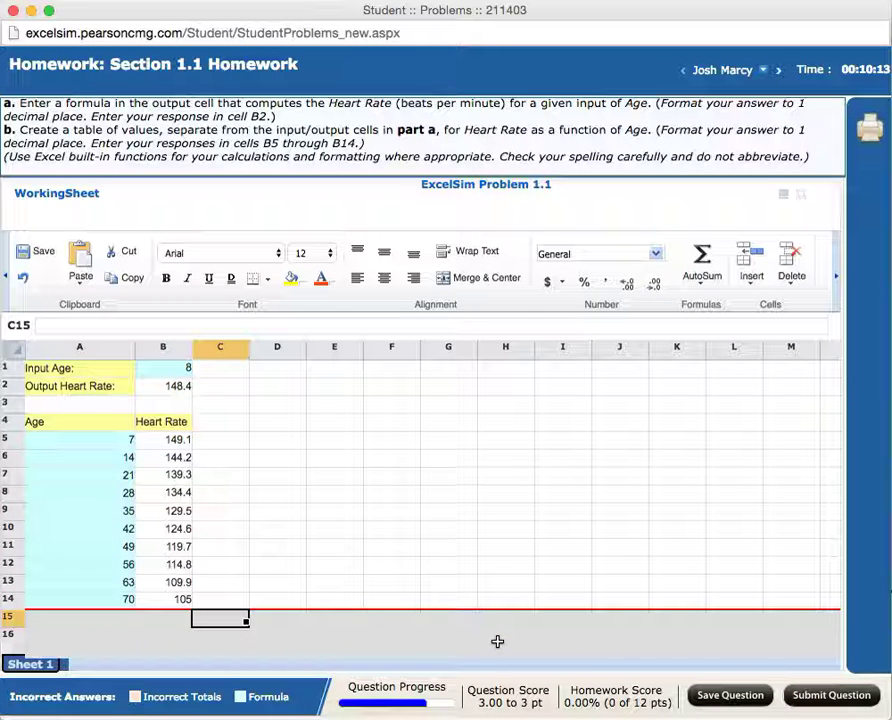
# Step: Submit the question for grading
pyautogui.click(832, 697)
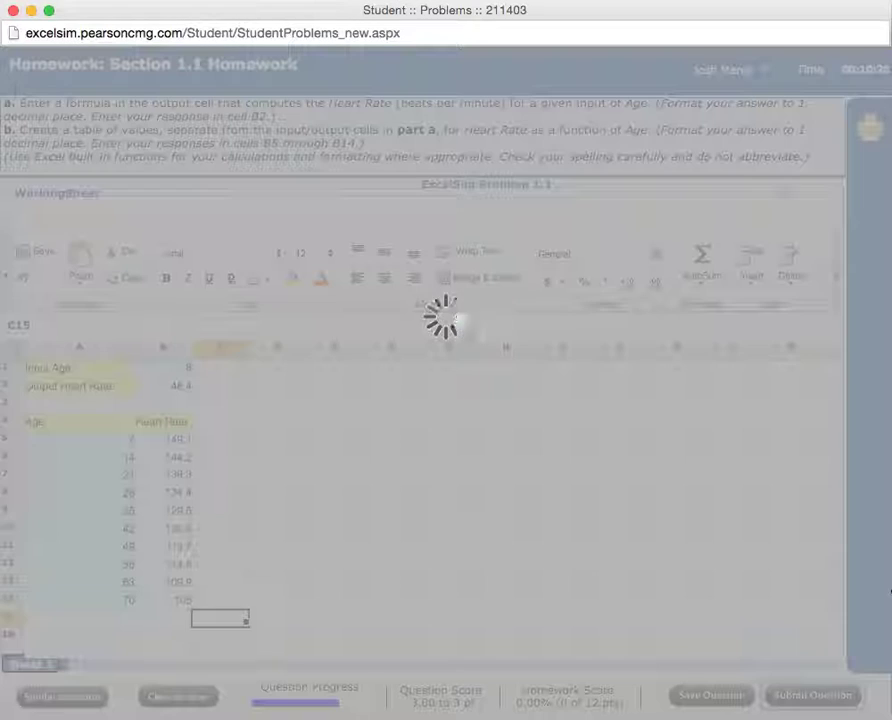